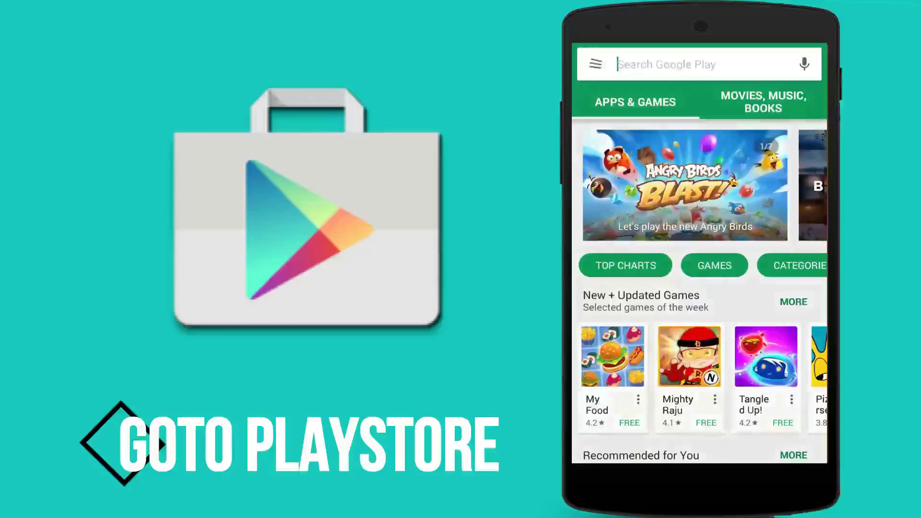
text(arc )
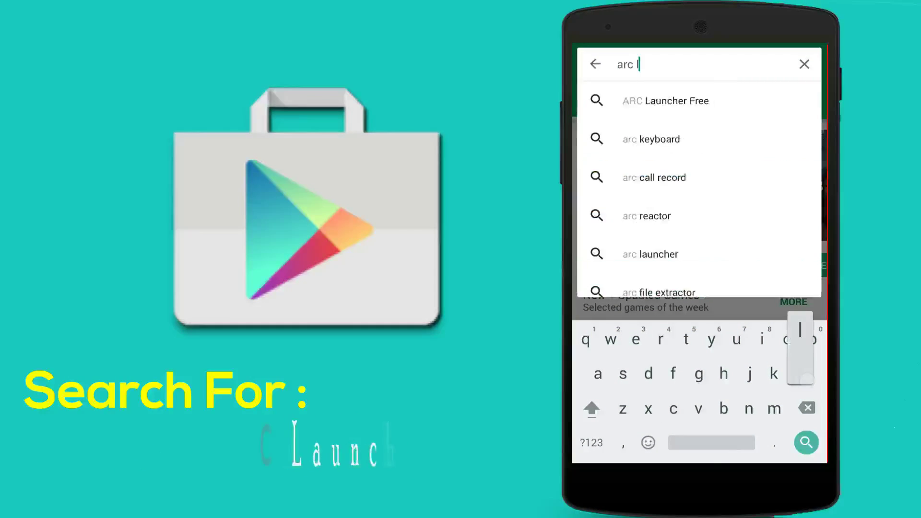
text(la)
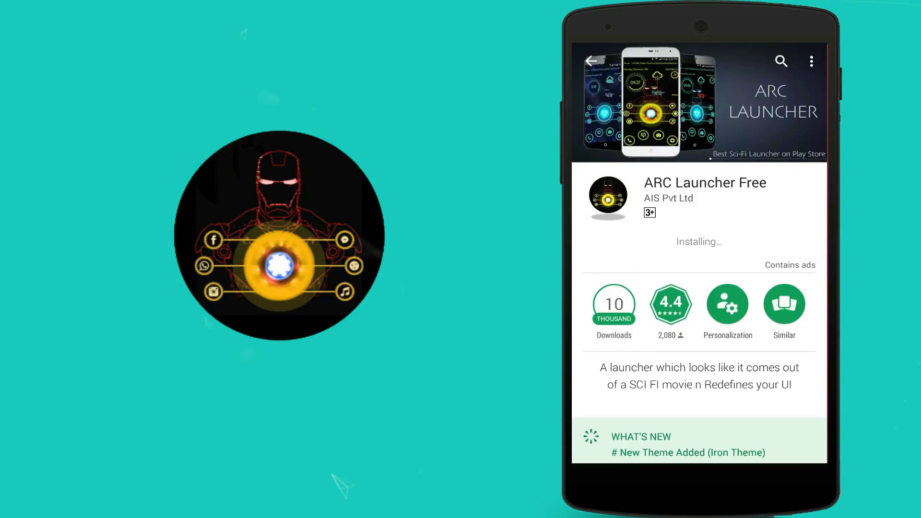
Launch the newly installed ARC Launcher Free from its Google Play Store page
click(768, 244)
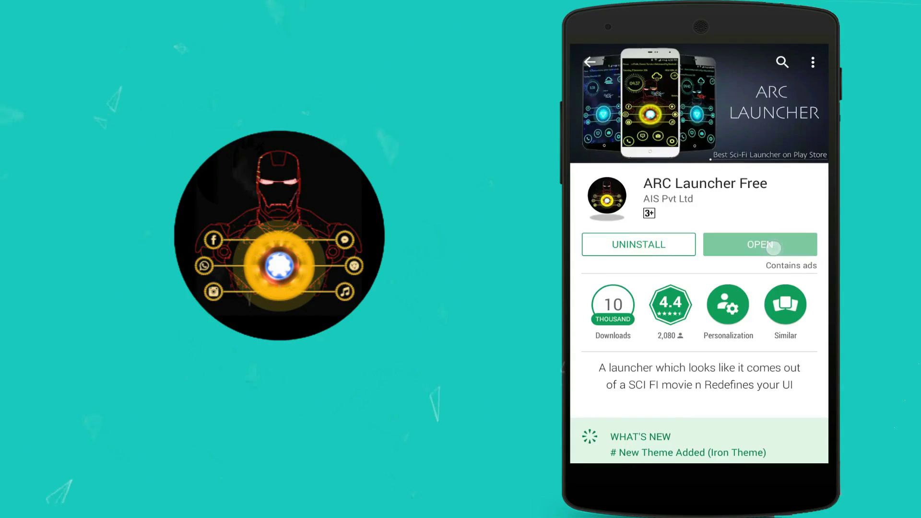